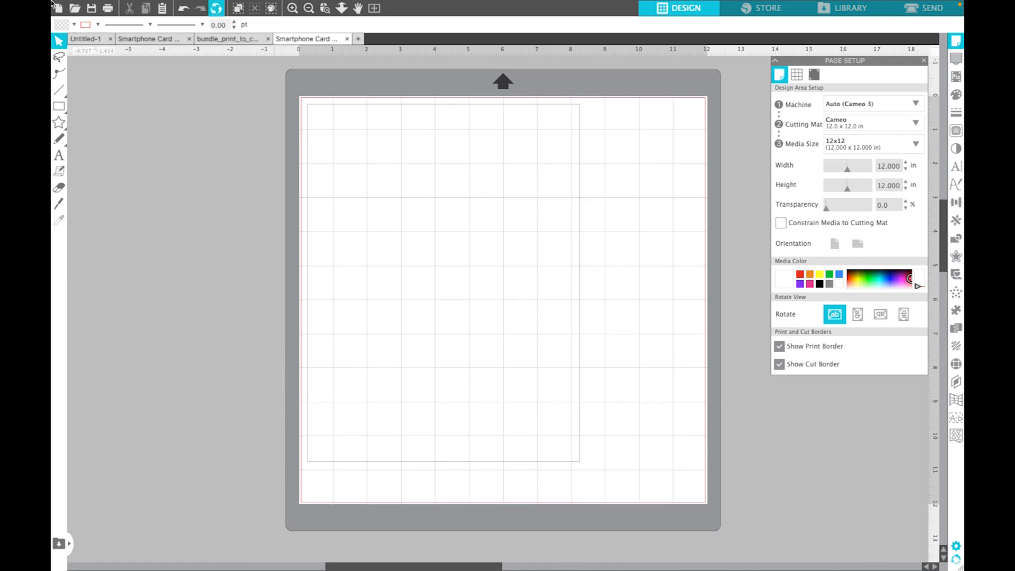
Open bundle_print_to_cut_white.png from the Print to Cut folder inside the SVG folder.
{"action": "left_click", "coordinate": [157, 6]}
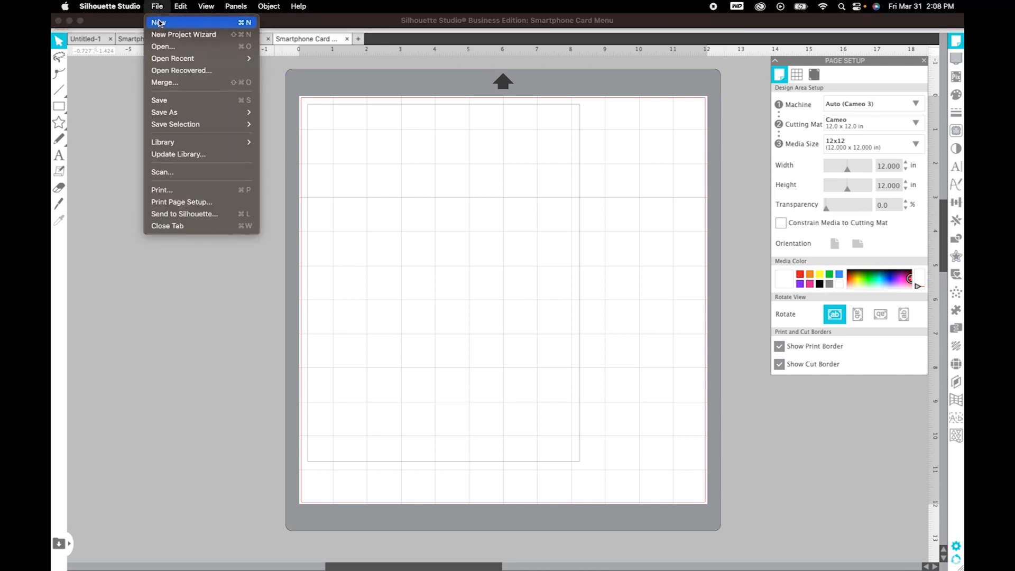
{"action": "left_click", "coordinate": [159, 47]}
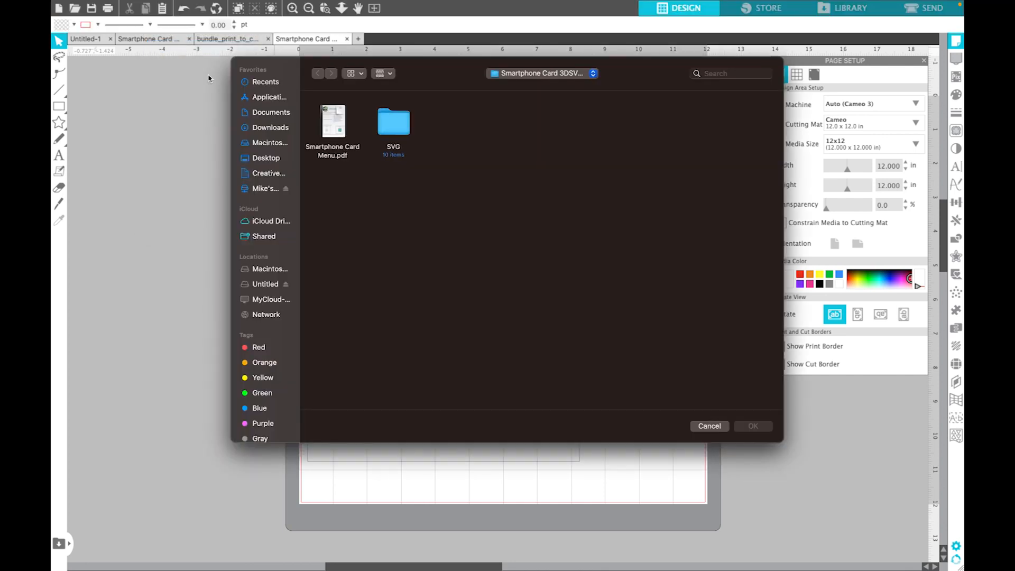
{"action": "left_click", "coordinate": [398, 125]}
{"action": "double_click", "coordinate": [398, 125]}
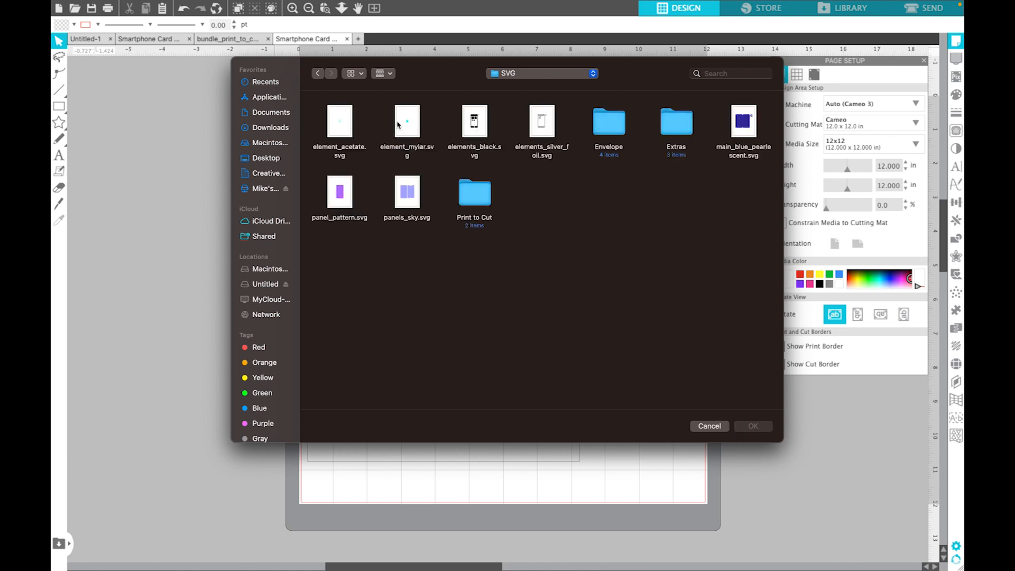
{"action": "double_click", "coordinate": [482, 192]}
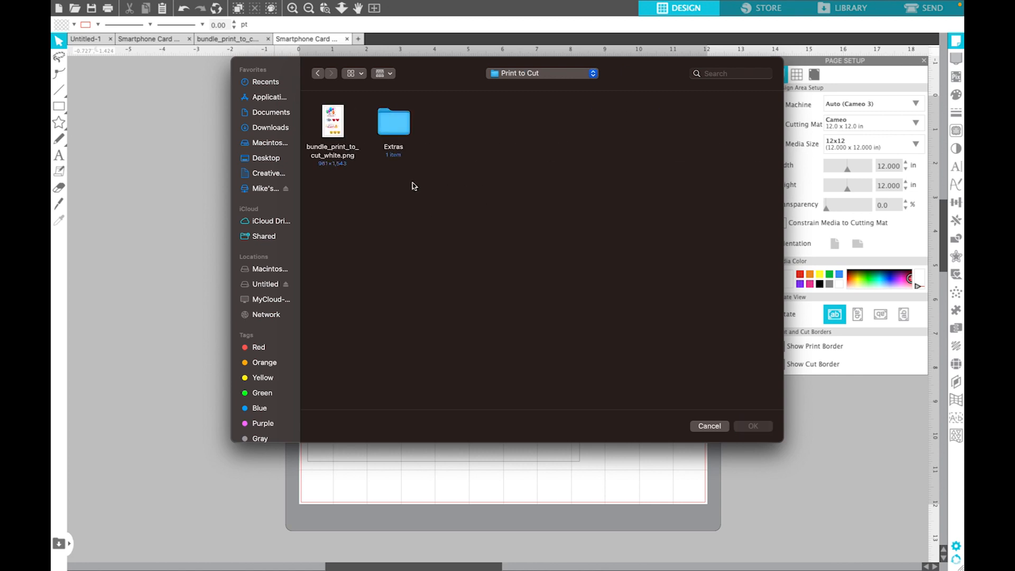
{"action": "left_click", "coordinate": [338, 128]}
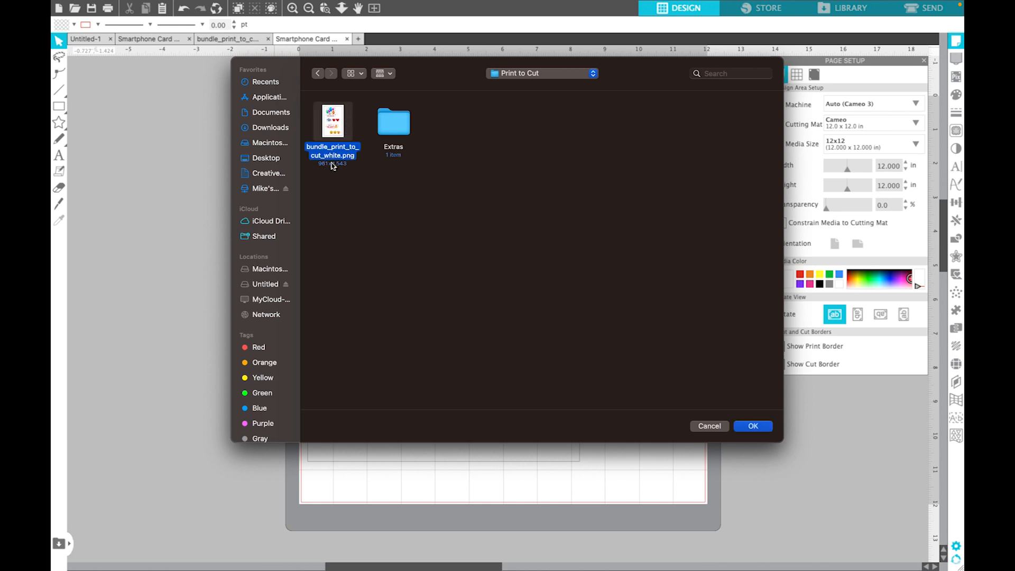
{"action": "left_click", "coordinate": [753, 426]}
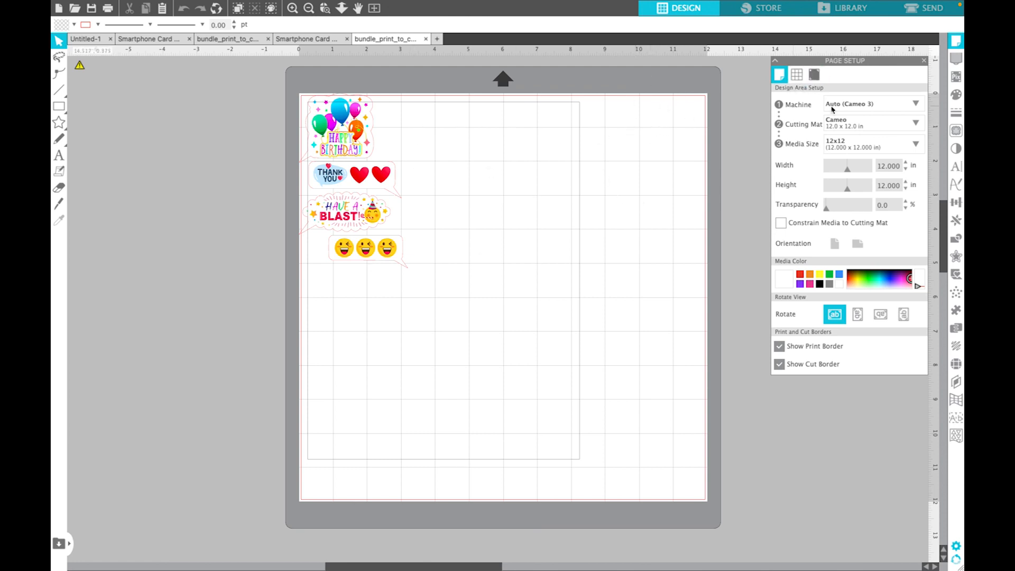
Set the media size of the sticker sheet to Letter (8.500 x 11.000 in).
{"action": "left_click", "coordinate": [908, 149]}
{"action": "left_click", "coordinate": [918, 150]}
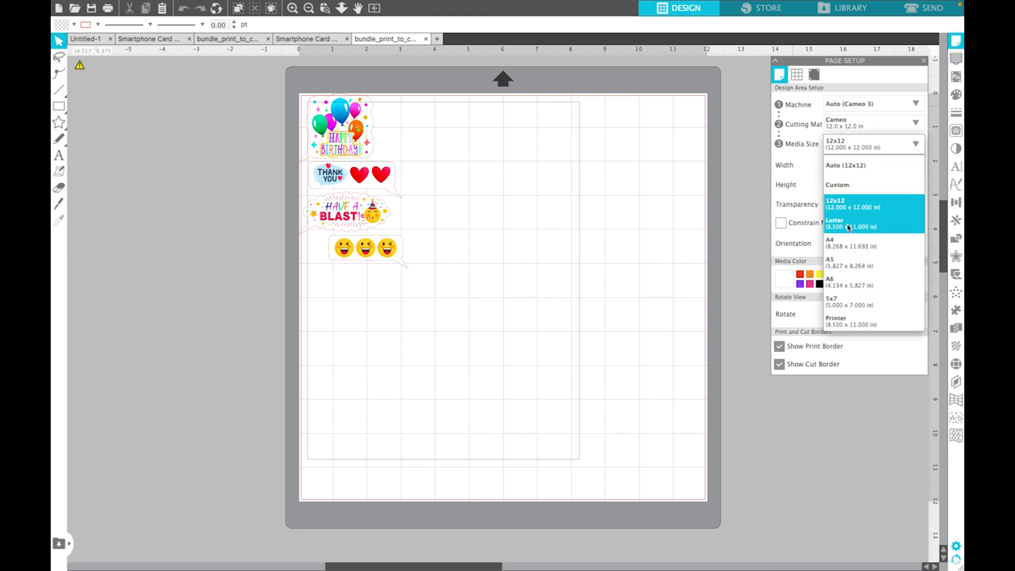
{"action": "left_click", "coordinate": [849, 226]}
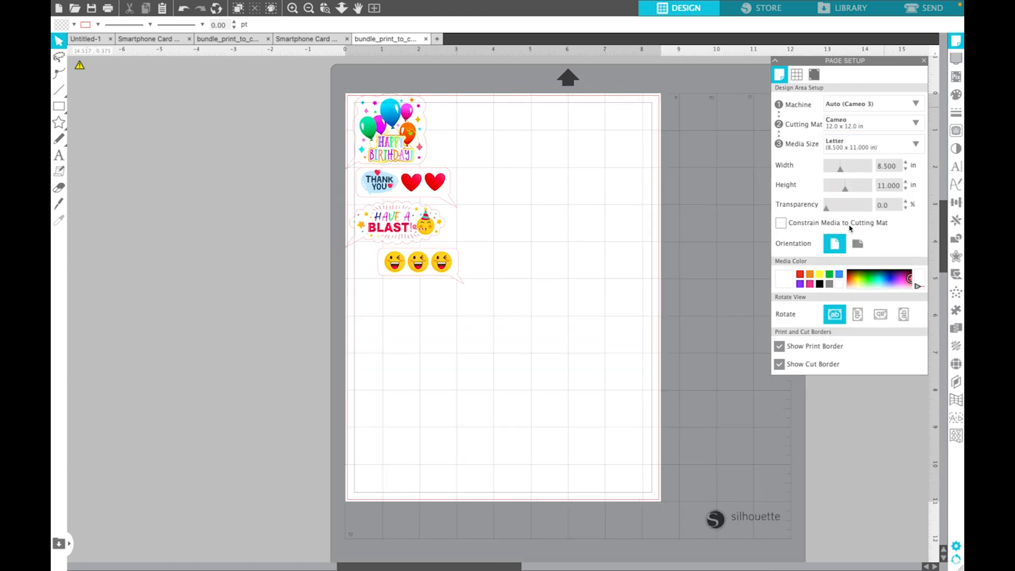
Turn on registration marks and move the sticker artwork inside the marked cut area, clear of the corner marks.
{"action": "left_click", "coordinate": [815, 76]}
{"action": "left_click", "coordinate": [780, 102]}
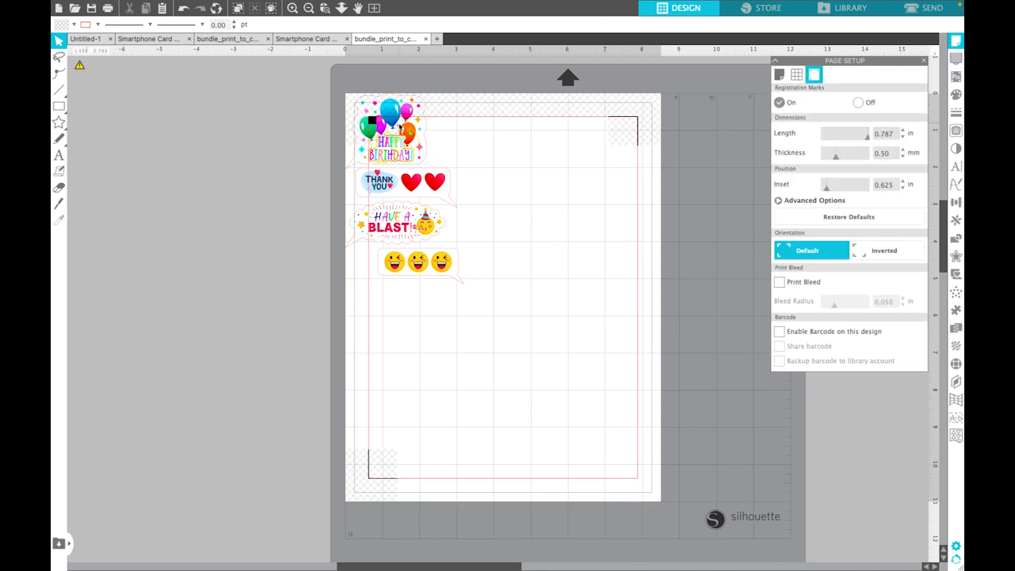
{"action": "left_click_drag", "start_coordinate": [392, 152], "coordinate": [479, 240]}
{"action": "left_click", "coordinate": [356, 106]}
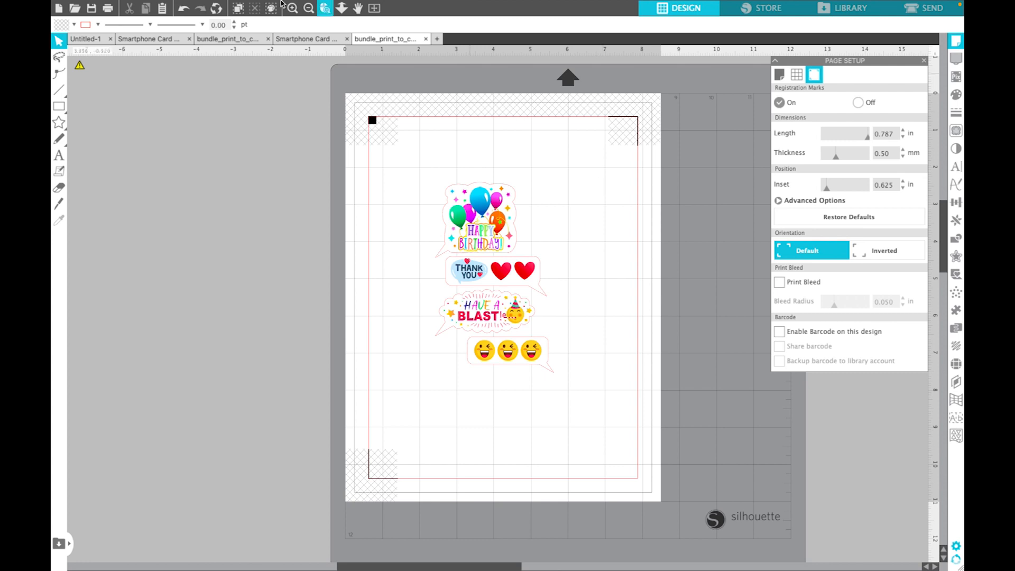
Preview the sticker sheet's print output, close the preview without printing, and go to the Send view.
{"action": "mouse_move", "coordinate": [282, 2]}
{"action": "left_click", "coordinate": [157, 6]}
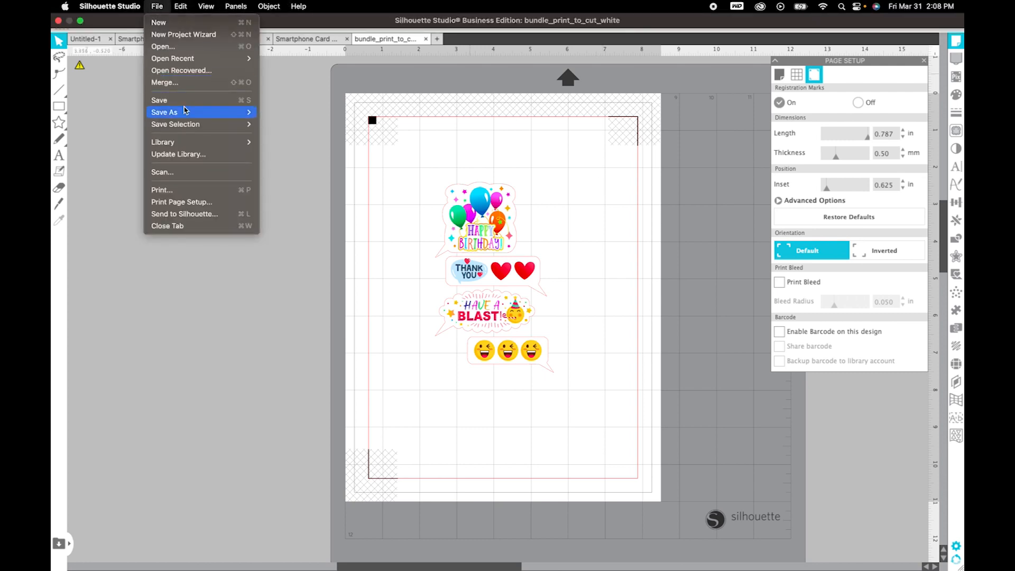
{"action": "left_click", "coordinate": [167, 190]}
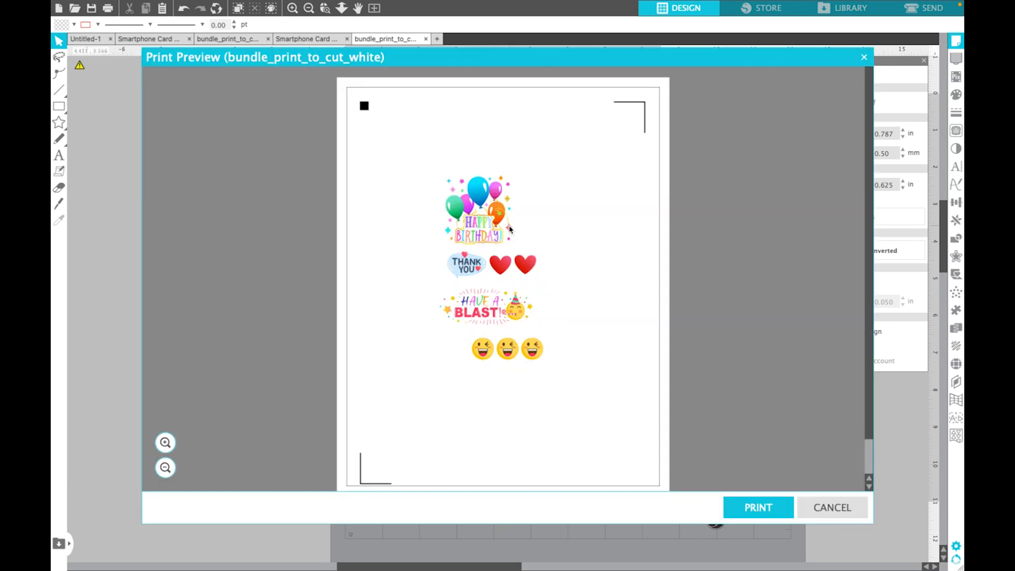
{"action": "left_click", "coordinate": [837, 507]}
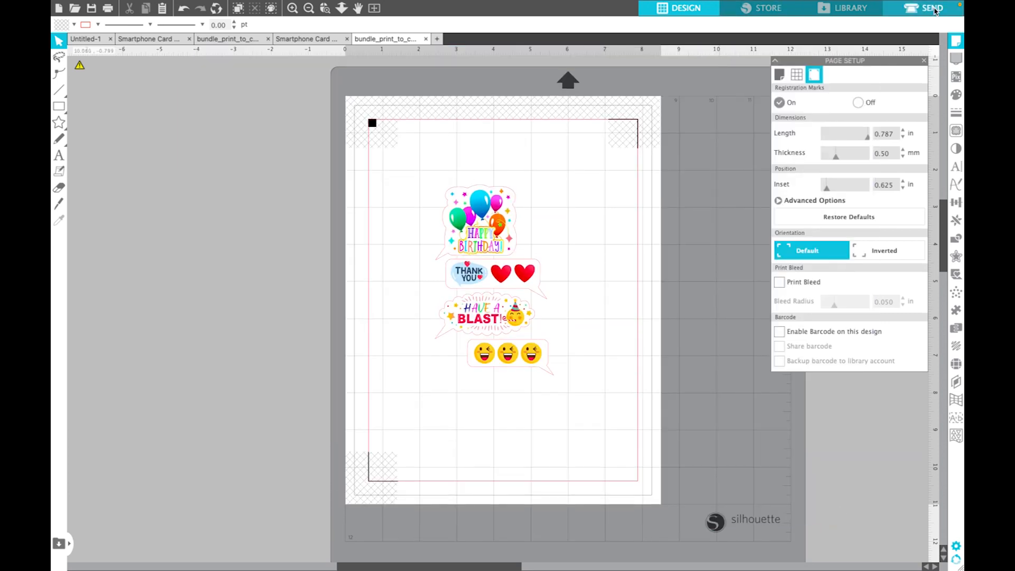
{"action": "left_click", "coordinate": [934, 9]}
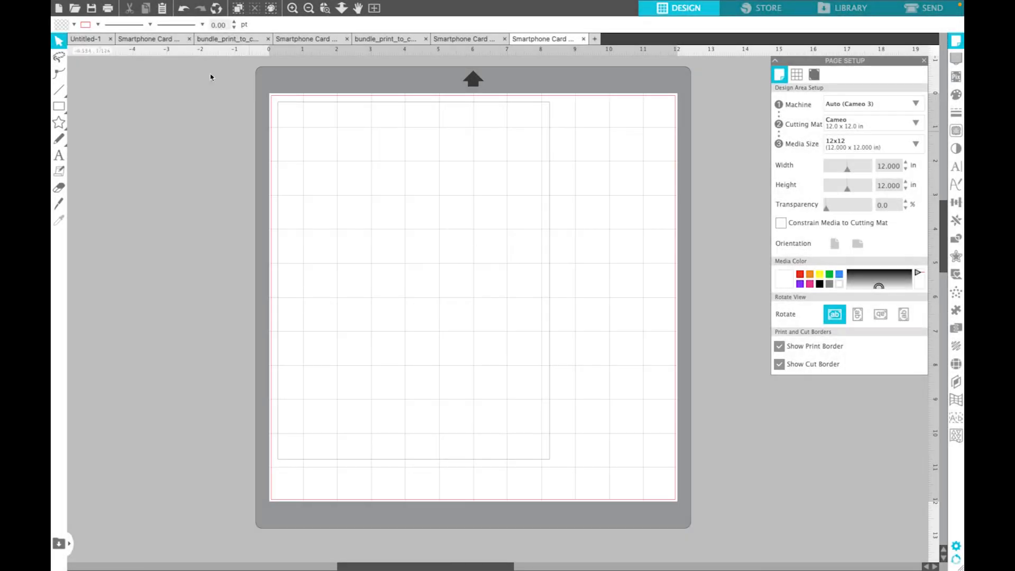
Open 4_bubble.svg from the Bubbles folder inside SVG > Extras.
{"action": "left_click", "coordinate": [157, 6]}
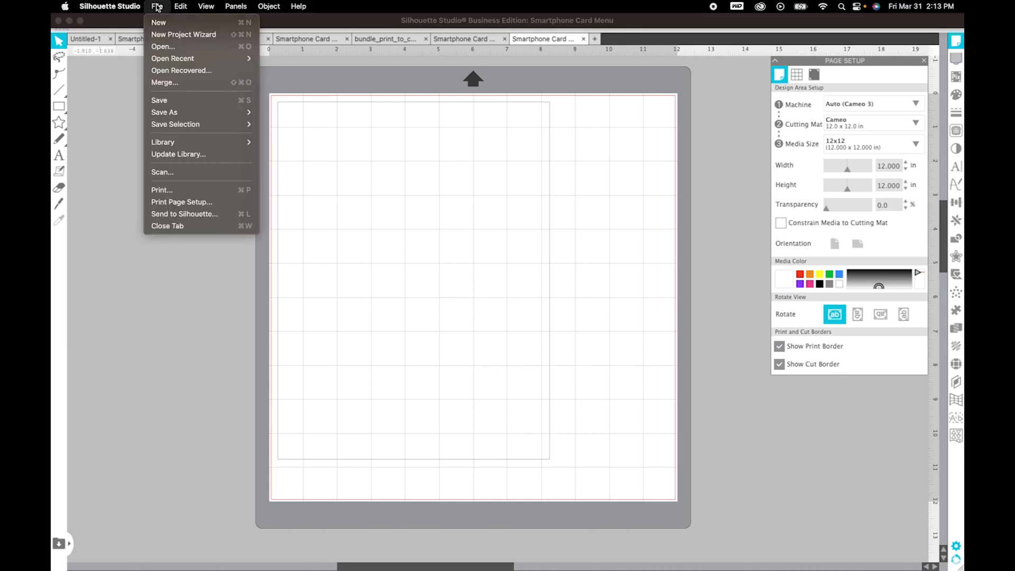
{"action": "left_click", "coordinate": [163, 47]}
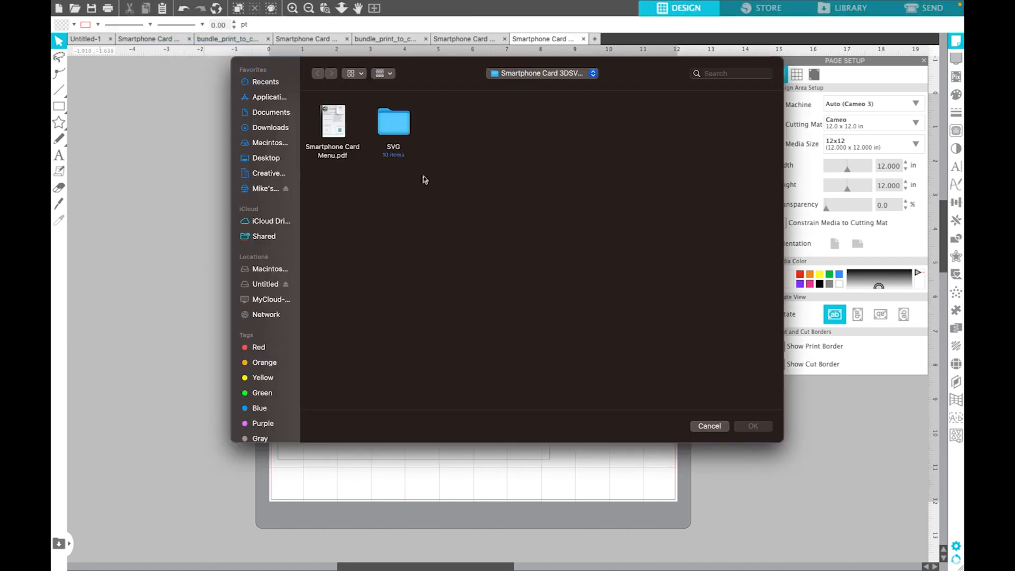
{"action": "double_click", "coordinate": [401, 127]}
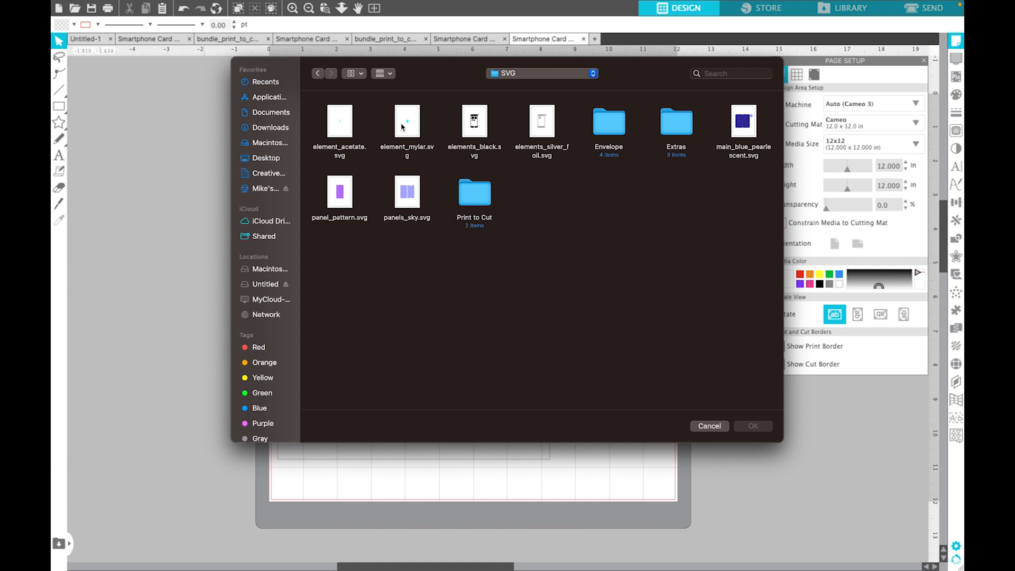
{"action": "double_click", "coordinate": [683, 123]}
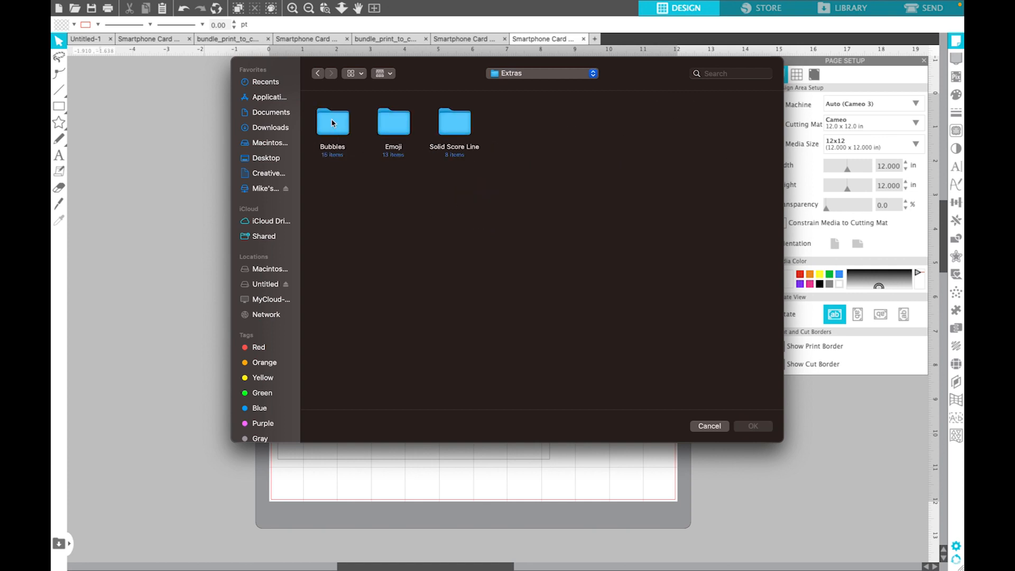
{"action": "double_click", "coordinate": [332, 123]}
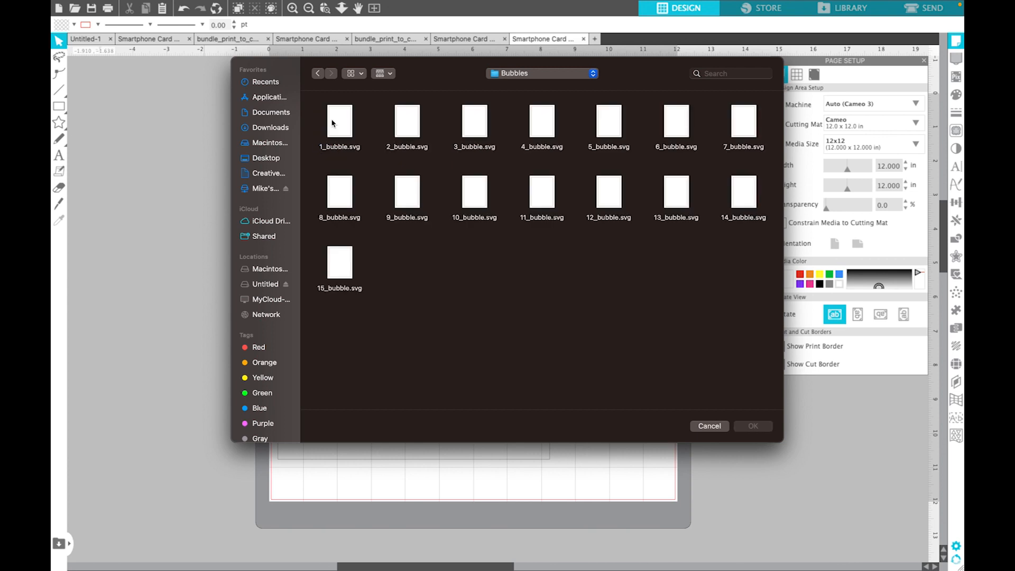
{"action": "left_click", "coordinate": [539, 124]}
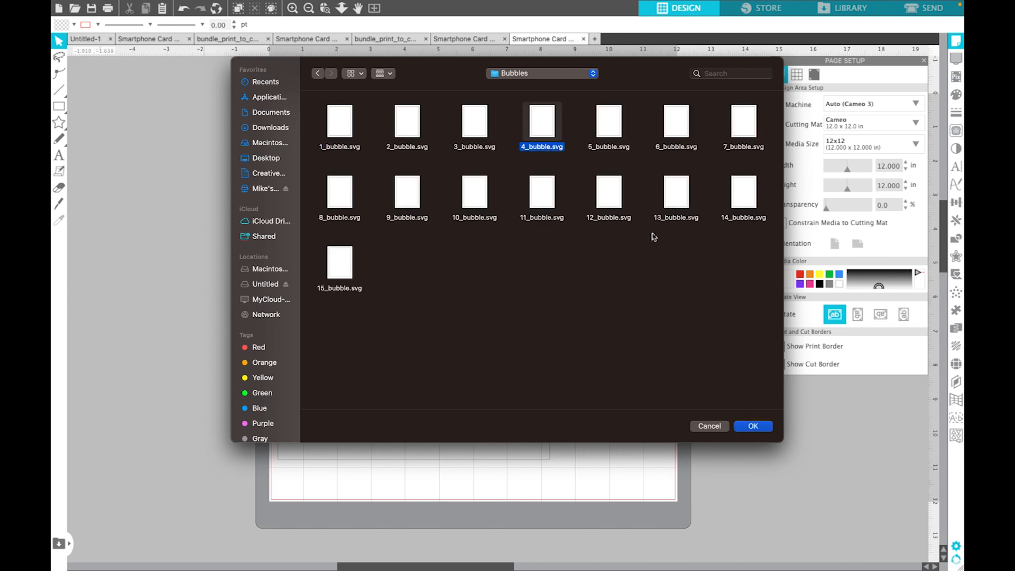
{"action": "left_click", "coordinate": [758, 425]}
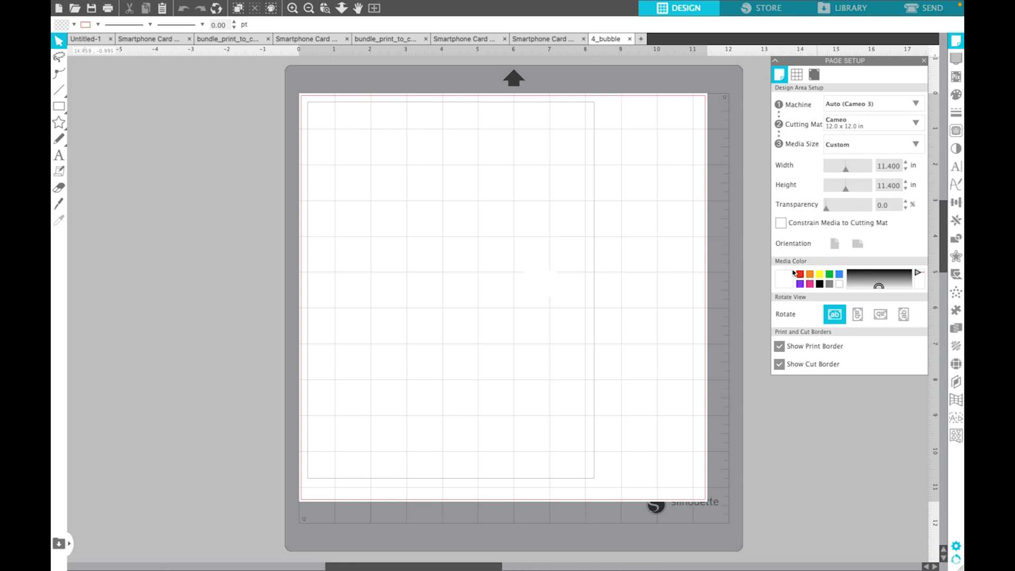
Set the media color to gray and move the white speech bubble up and to the left on the page.
{"action": "left_click", "coordinate": [829, 284]}
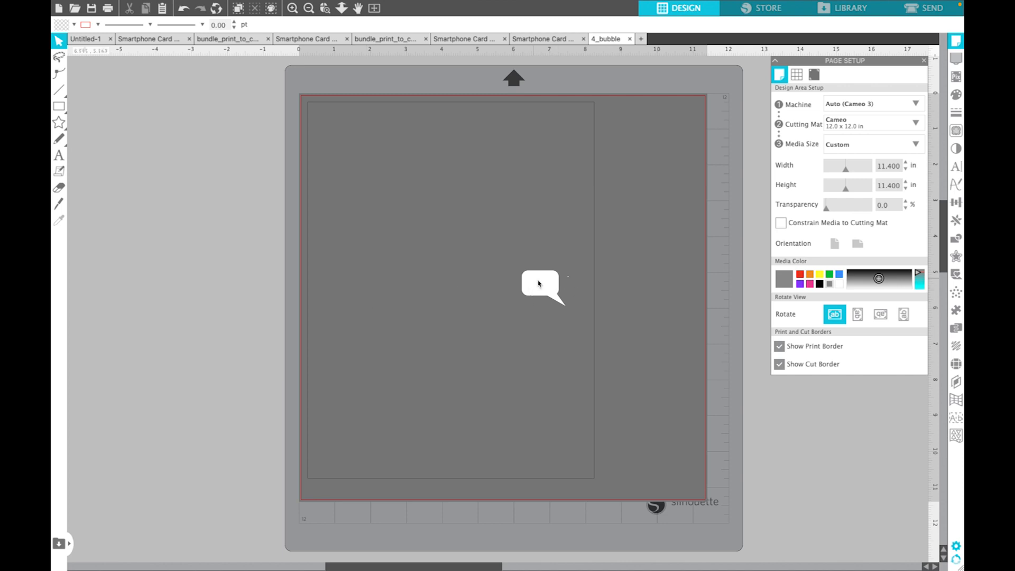
{"action": "left_click_drag", "start_coordinate": [534, 282], "coordinate": [451, 238]}
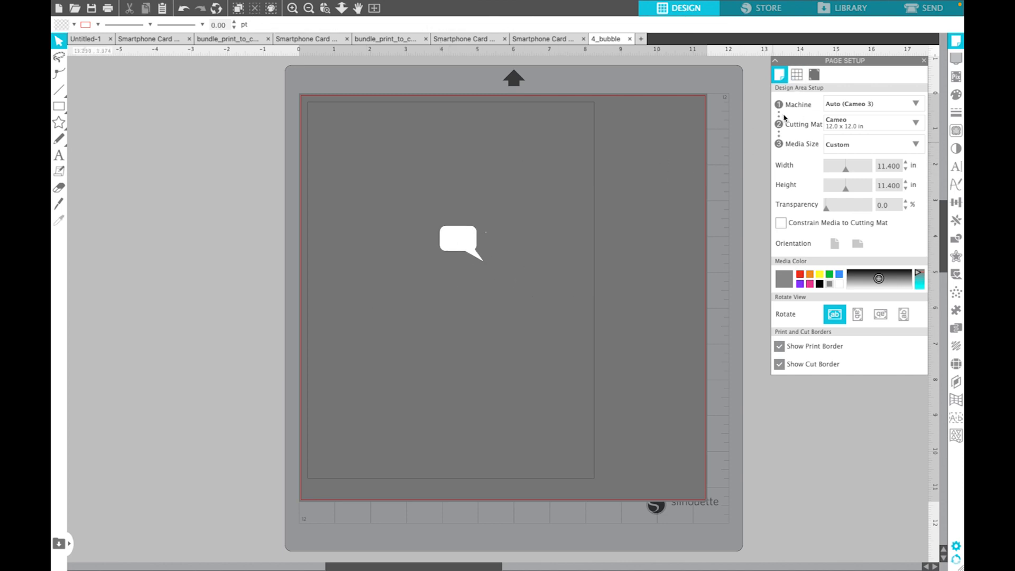
Set the bubble document's media size to Letter (8.500 x 11.000 in) and turn on its registration marks.
{"action": "left_click", "coordinate": [917, 143]}
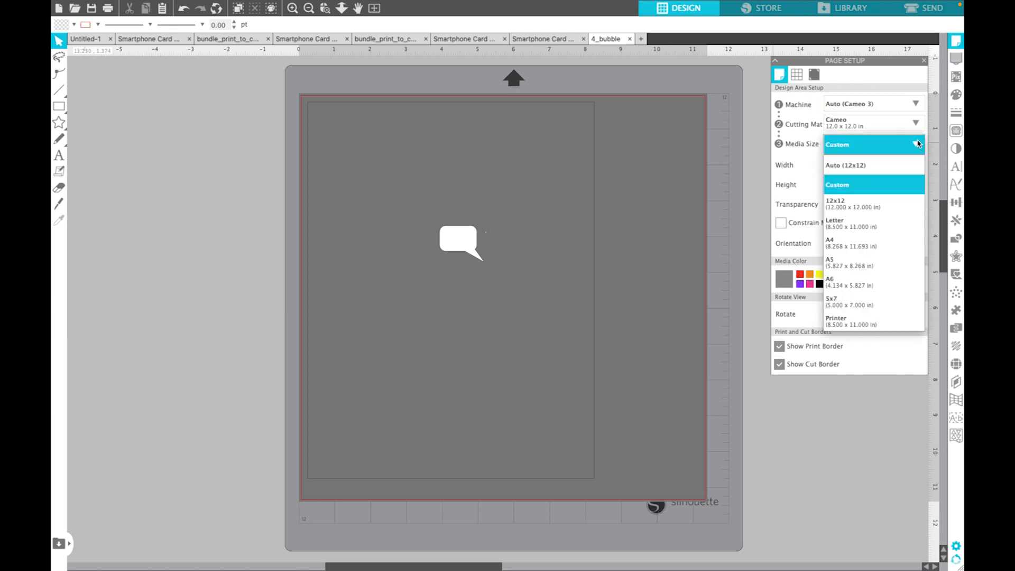
{"action": "left_click", "coordinate": [844, 227]}
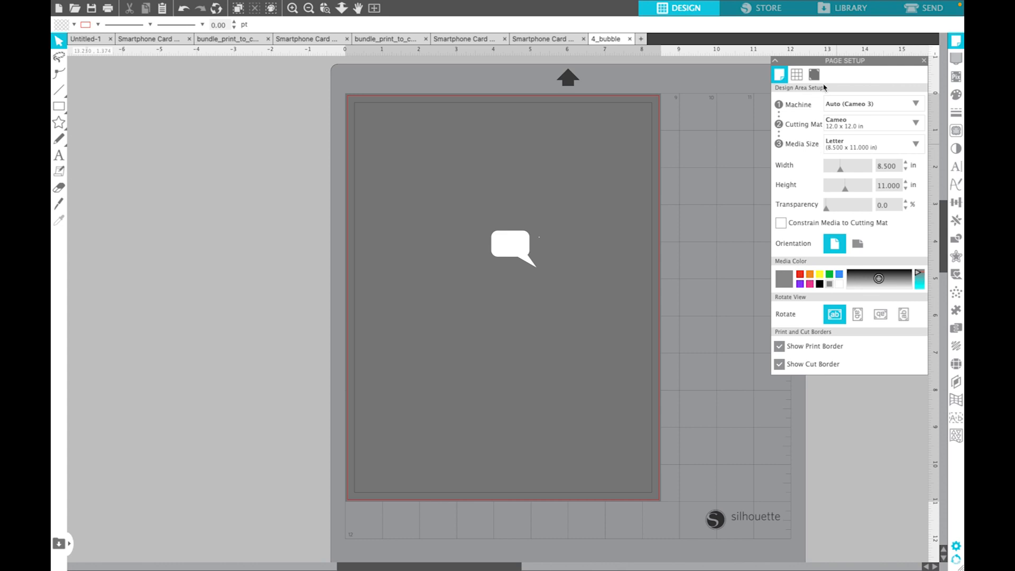
{"action": "left_click", "coordinate": [815, 74]}
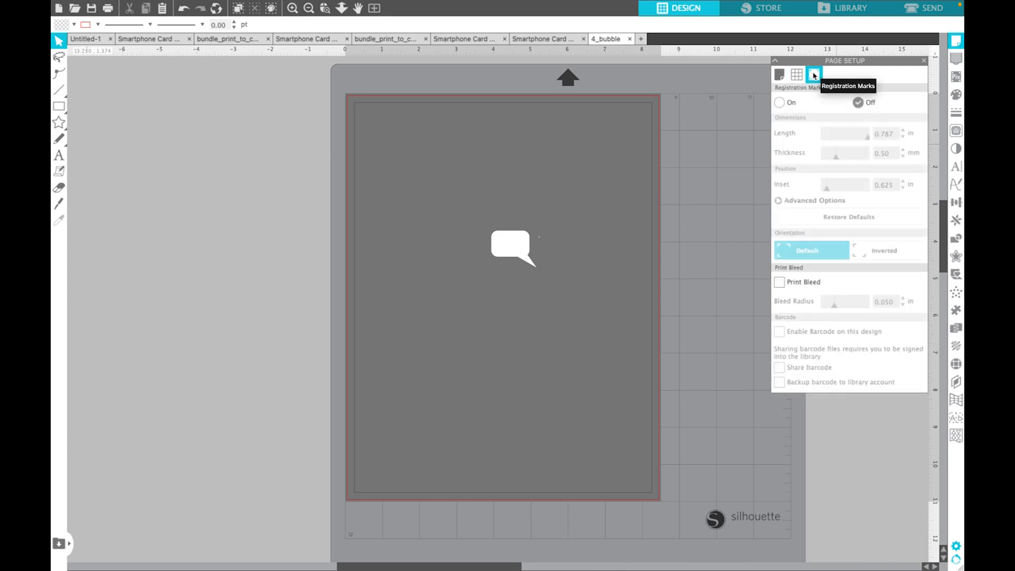
{"action": "left_click", "coordinate": [780, 103]}
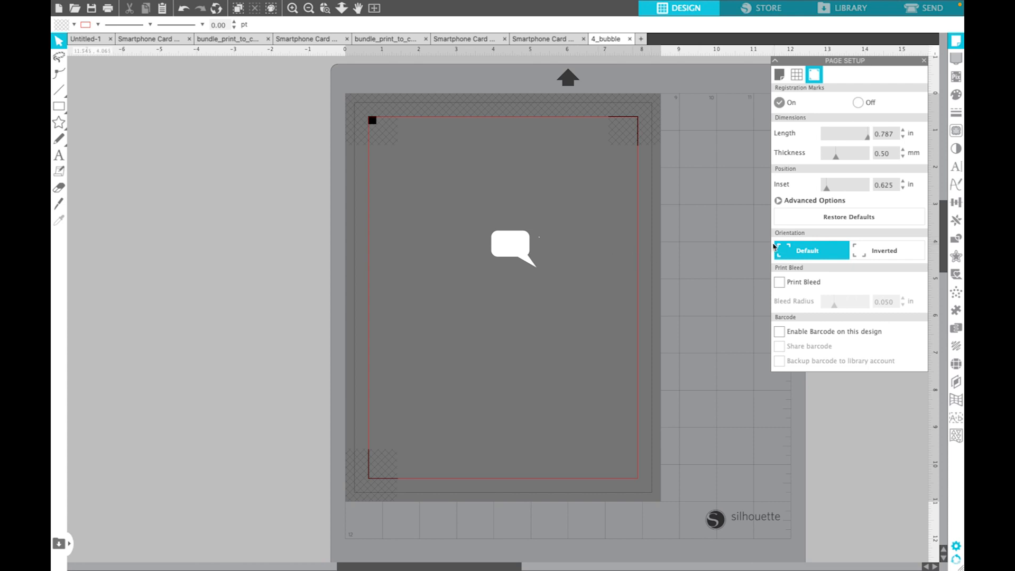
Merge 8_emoji.png from the Emoji folder inside Extras into the speech bubble document.
{"action": "left_click", "coordinate": [157, 6]}
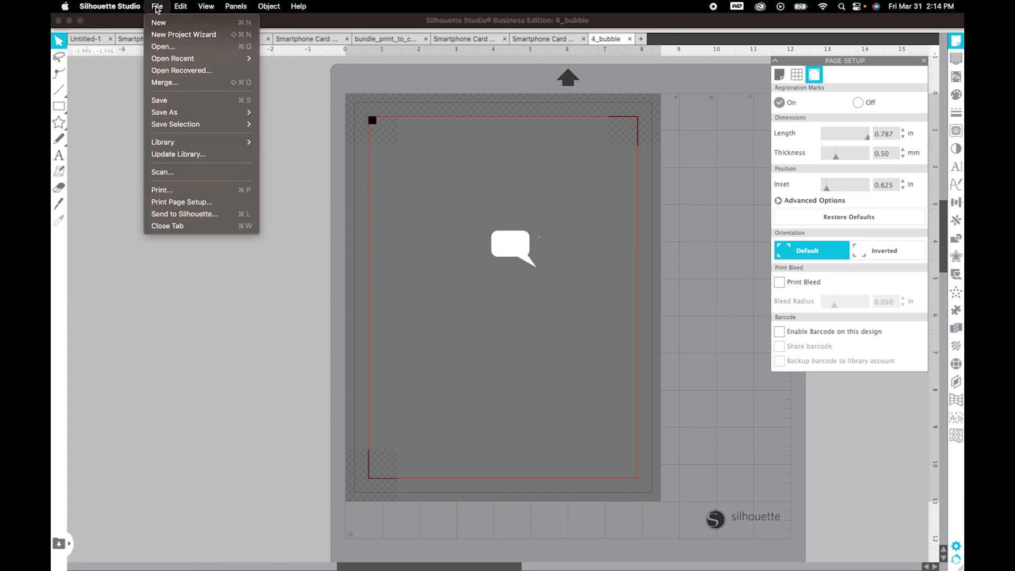
{"action": "left_click", "coordinate": [166, 83]}
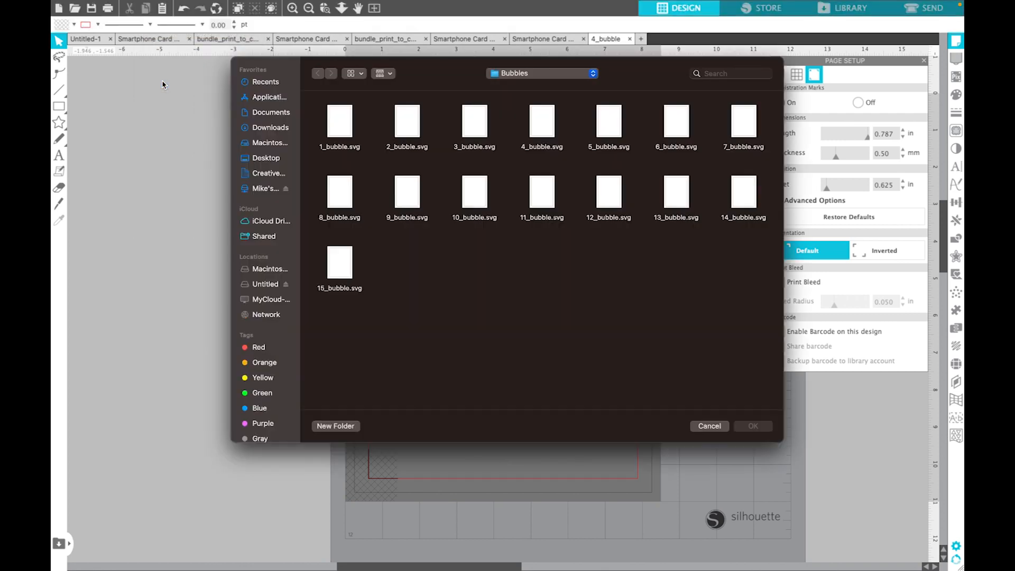
{"action": "left_click", "coordinate": [548, 74]}
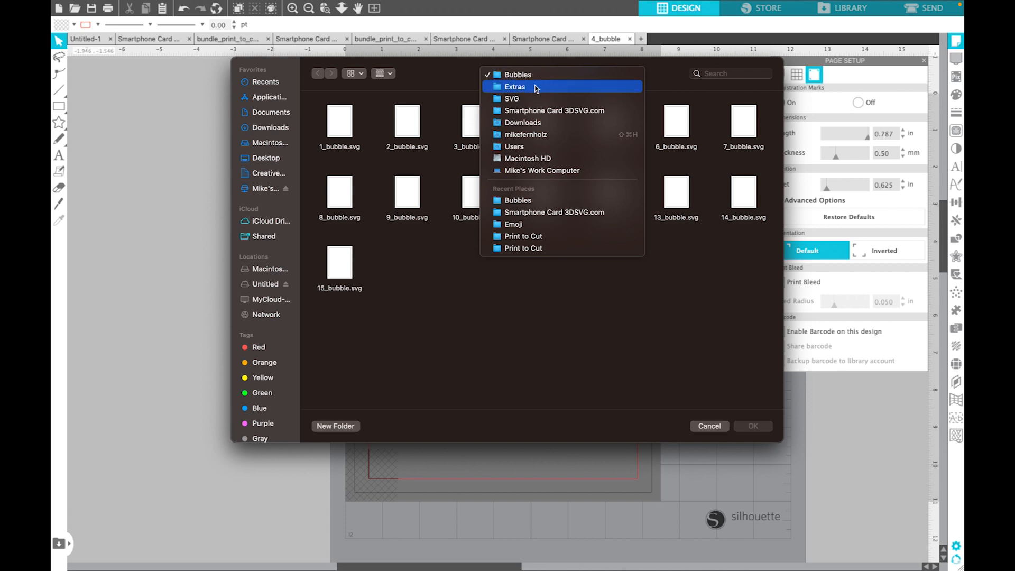
{"action": "left_click", "coordinate": [536, 88]}
{"action": "double_click", "coordinate": [396, 126]}
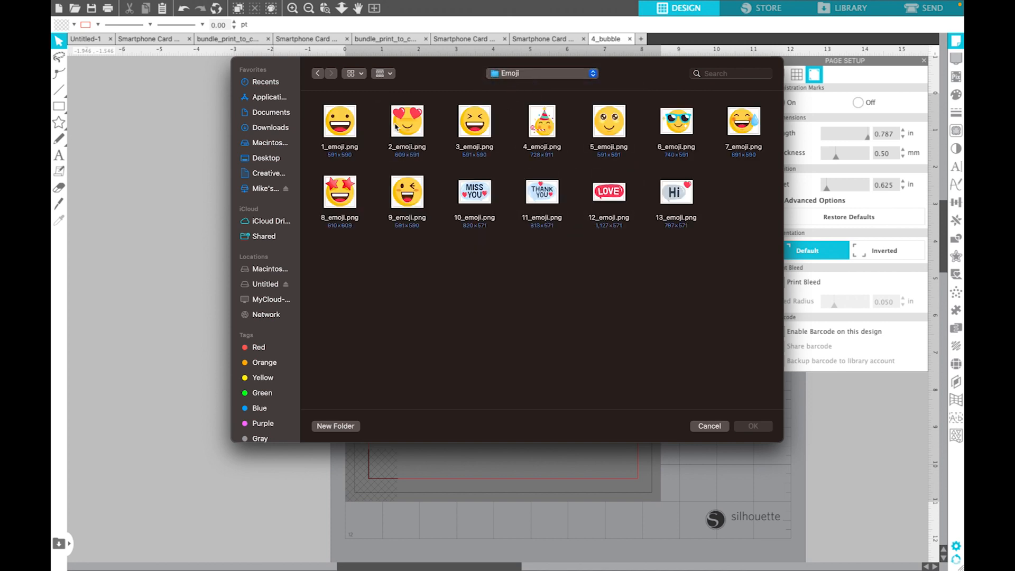
{"action": "left_click", "coordinate": [340, 193]}
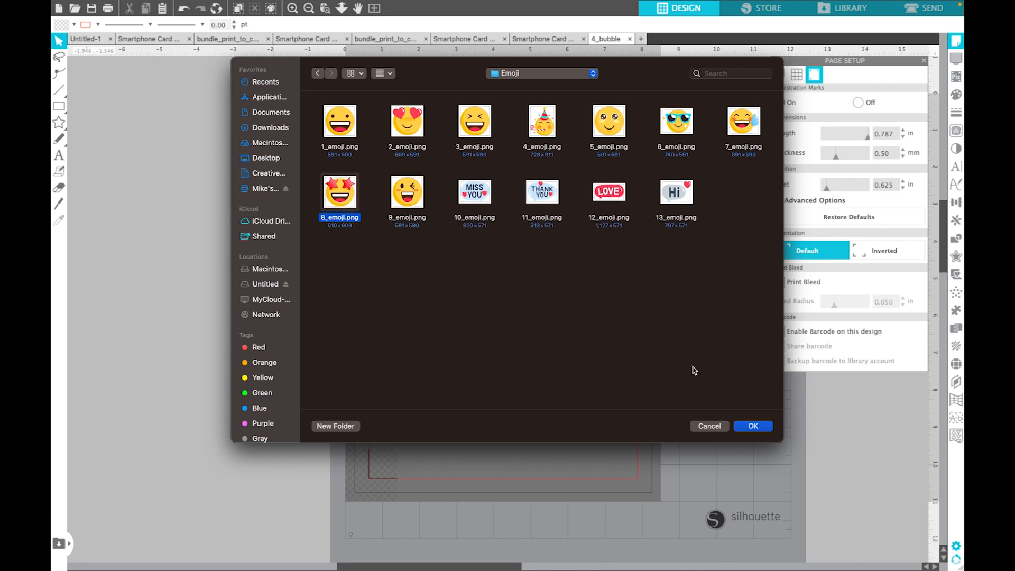
{"action": "left_click", "coordinate": [753, 426]}
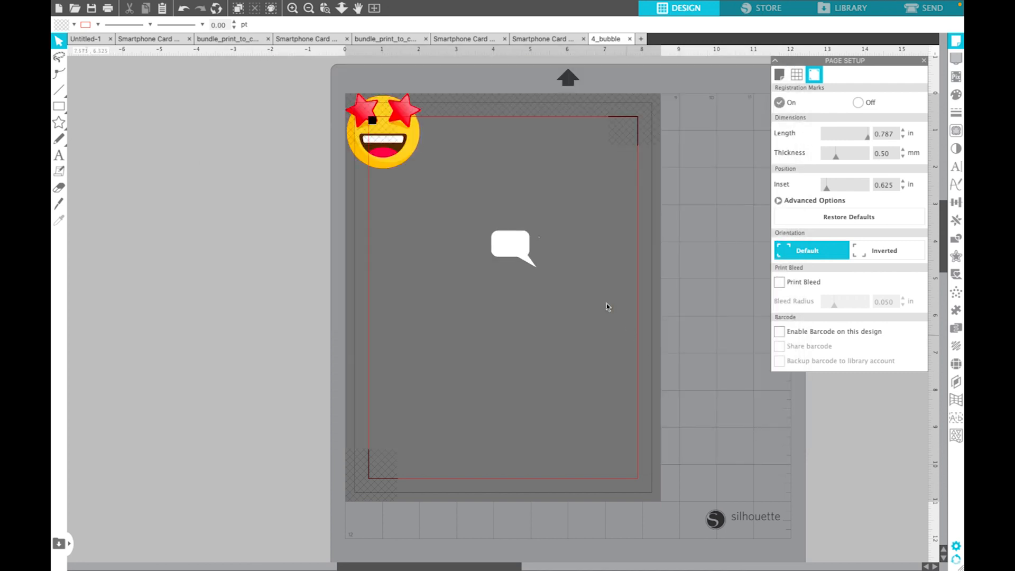
Move the star-eyed emoji from the page corner onto the white speech bubble.
{"action": "left_click_drag", "start_coordinate": [398, 148], "coordinate": [549, 279]}
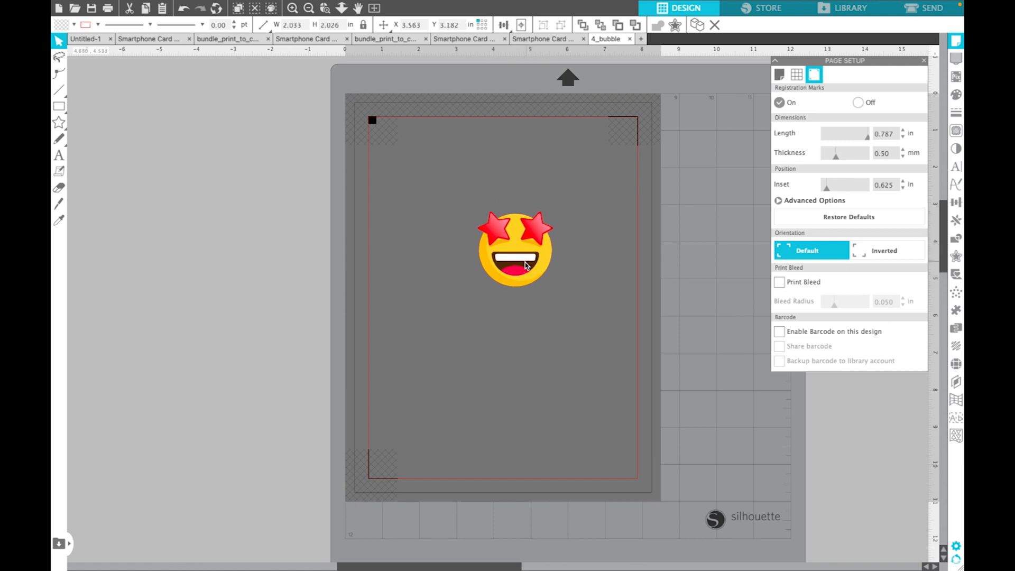
{"action": "left_click", "coordinate": [292, 8]}
{"action": "left_click", "coordinate": [293, 8]}
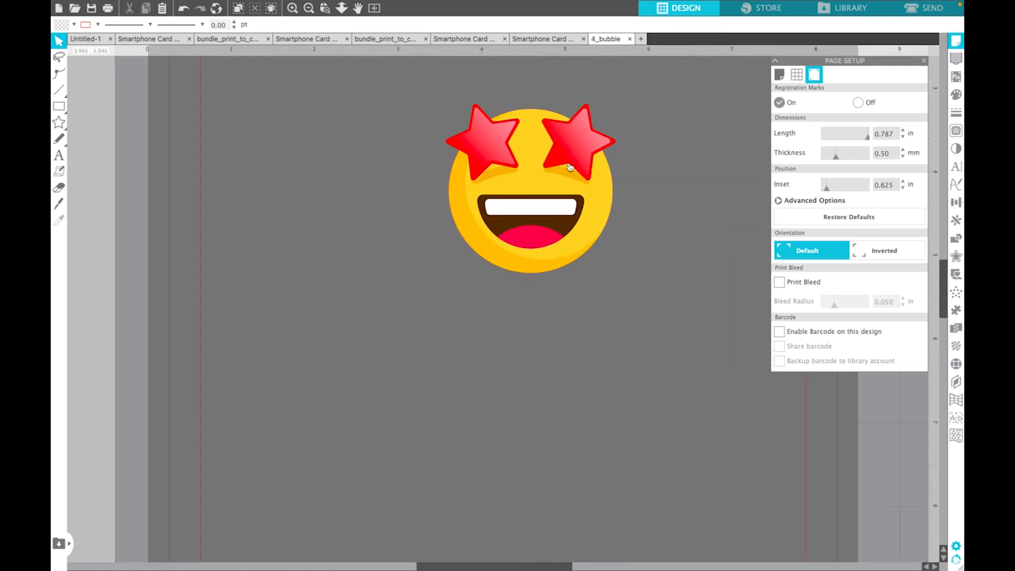
Shrink the star-eyed emoji to about 0.52 in wide so it fits inside the white speech bubble.
{"action": "left_click", "coordinate": [573, 145]}
{"action": "left_click_drag", "start_coordinate": [621, 104], "coordinate": [510, 174]}
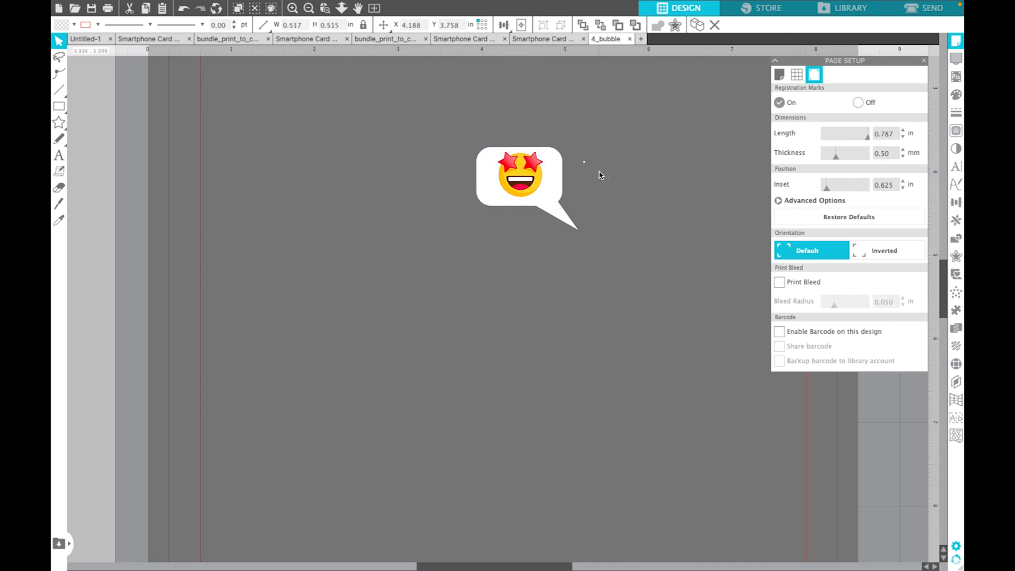
{"action": "left_click", "coordinate": [600, 175]}
Preview how the speech bubble page prints, and close the preview without printing.
{"action": "key", "text": "ctrl+1"}
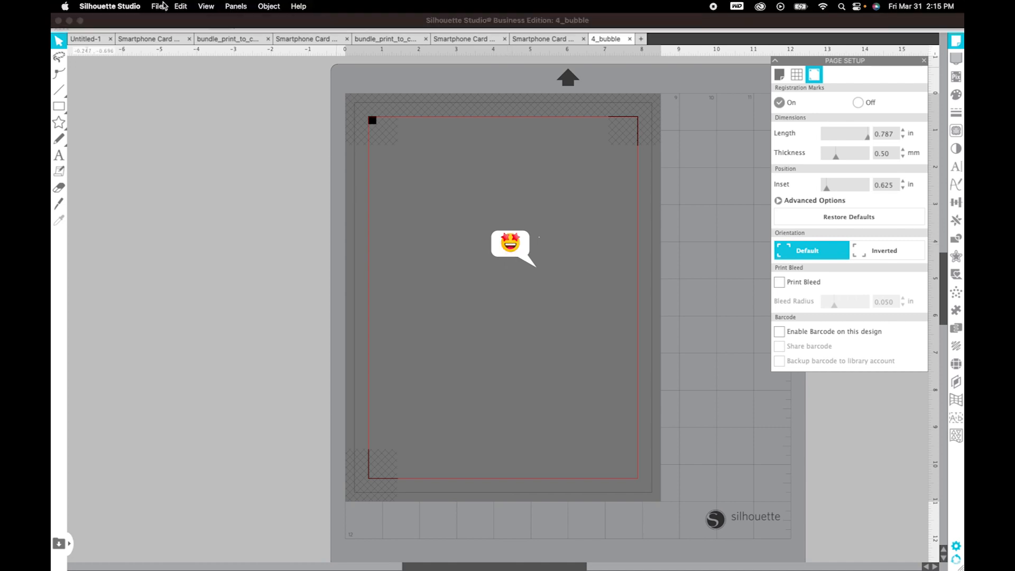
{"action": "left_click", "coordinate": [164, 6]}
{"action": "left_click", "coordinate": [179, 194]}
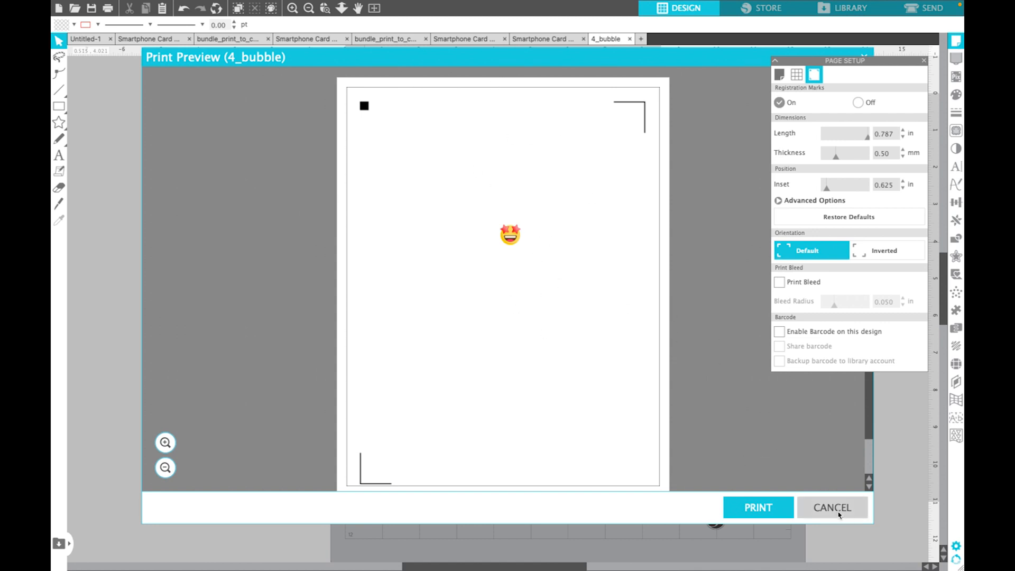
{"action": "left_click", "coordinate": [843, 508]}
In the cut settings for sending to the machine, set the star-eyed emoji to No Cut.
{"action": "mouse_move", "coordinate": [929, 6]}
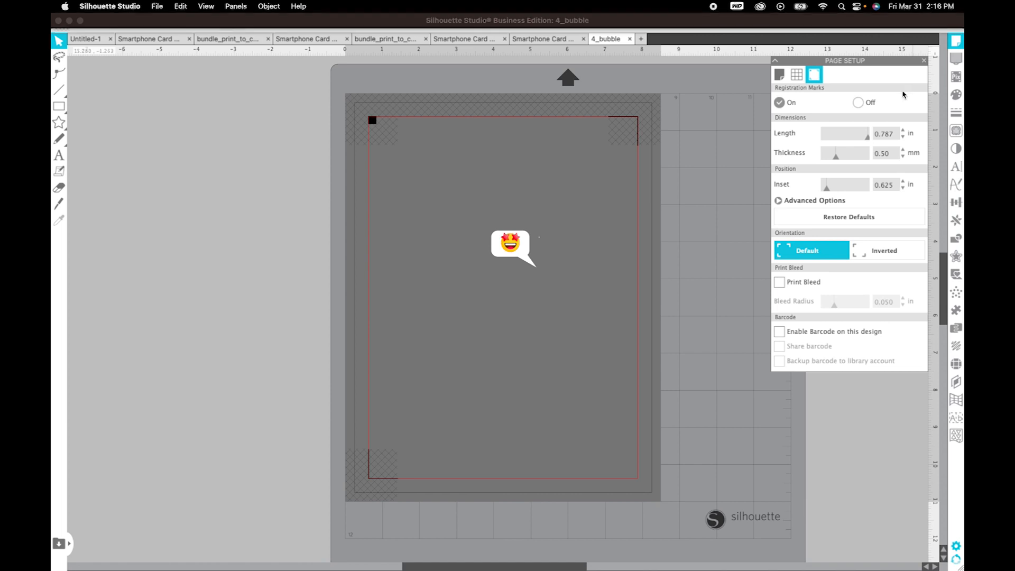
{"action": "left_click", "coordinate": [929, 9]}
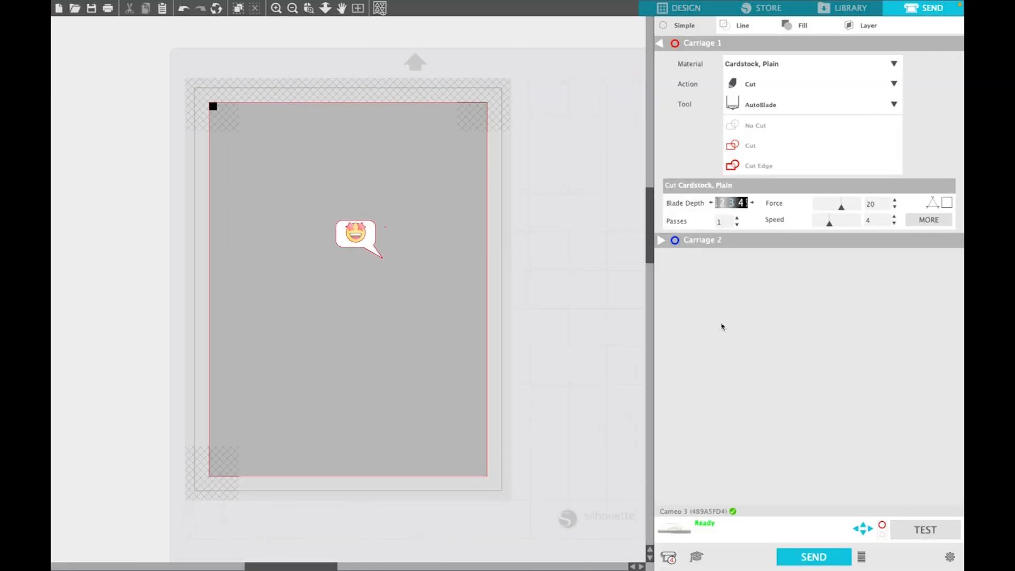
{"action": "left_click", "coordinate": [358, 233]}
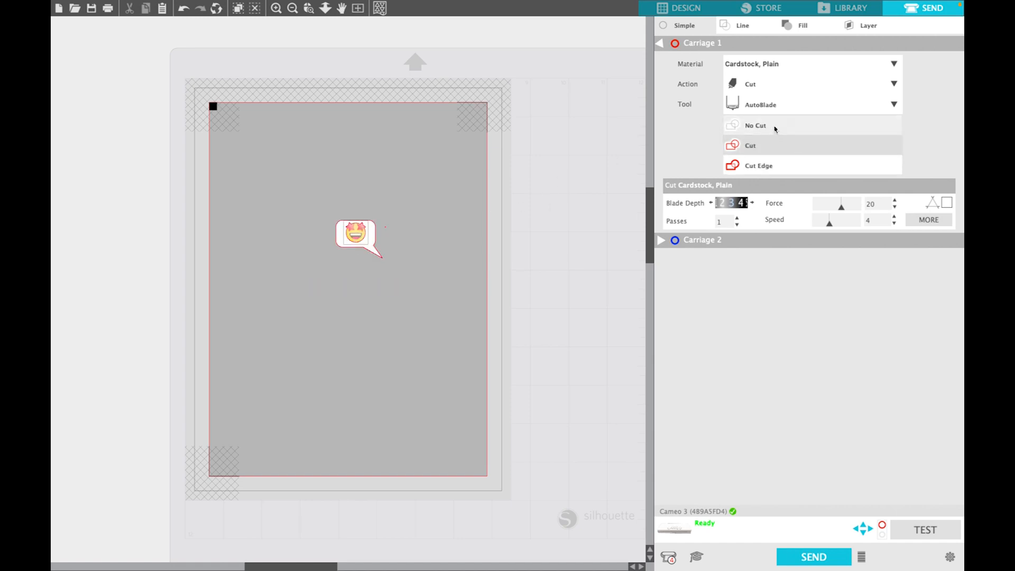
{"action": "left_click", "coordinate": [758, 127]}
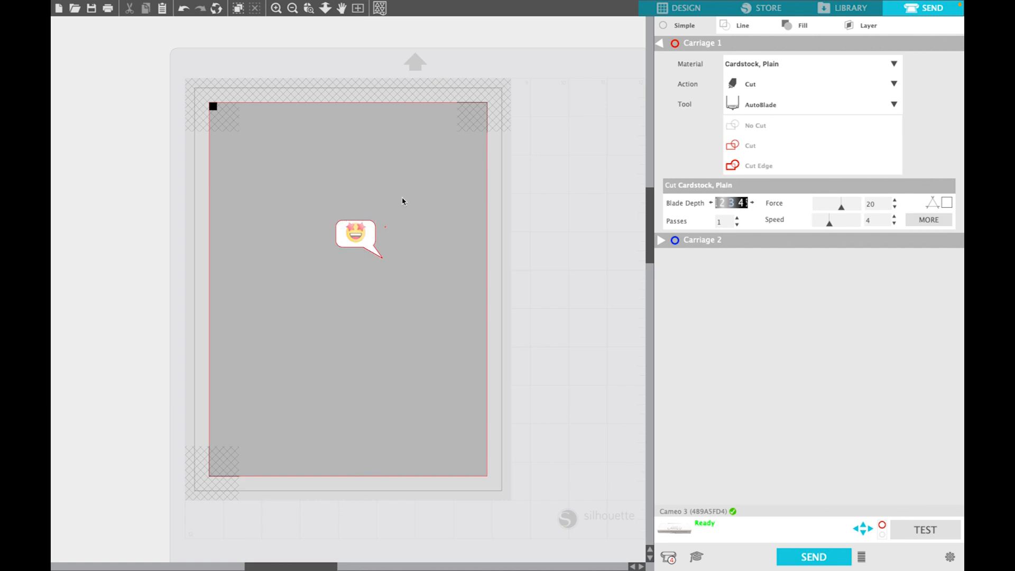
{"action": "left_click", "coordinate": [358, 233]}
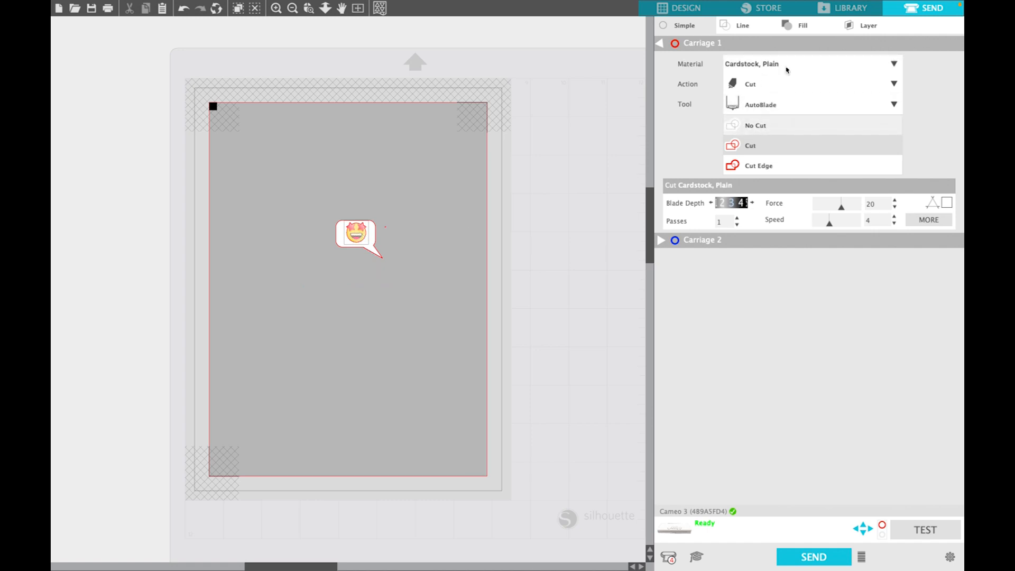
{"action": "left_click", "coordinate": [766, 126]}
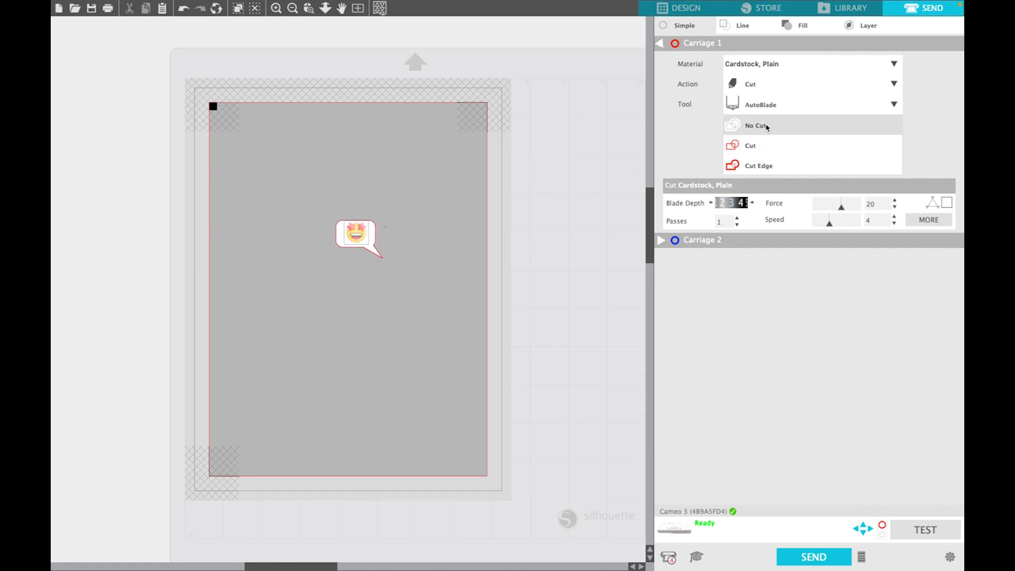